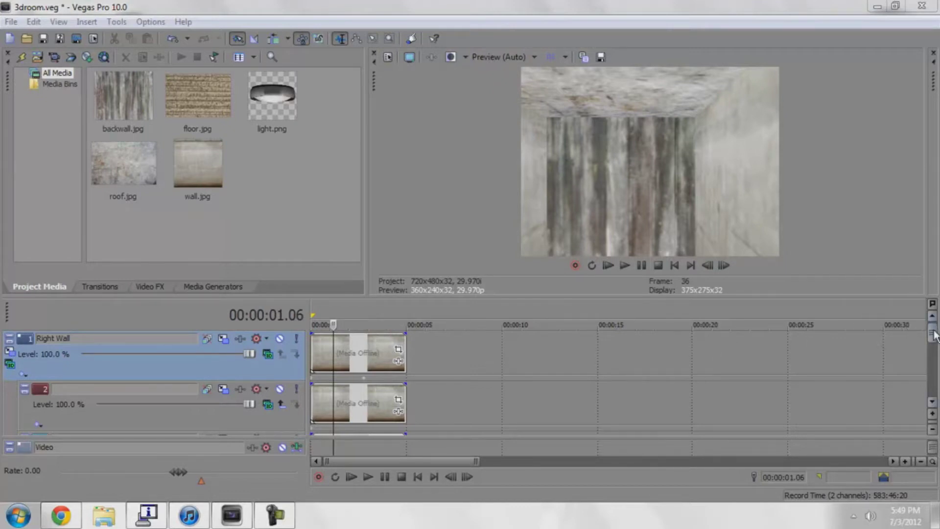
# - At 00:00:02.13, apply the Color Curves Night preset to the wall event, tinting the left wall blue
pyautogui.click(358, 309)
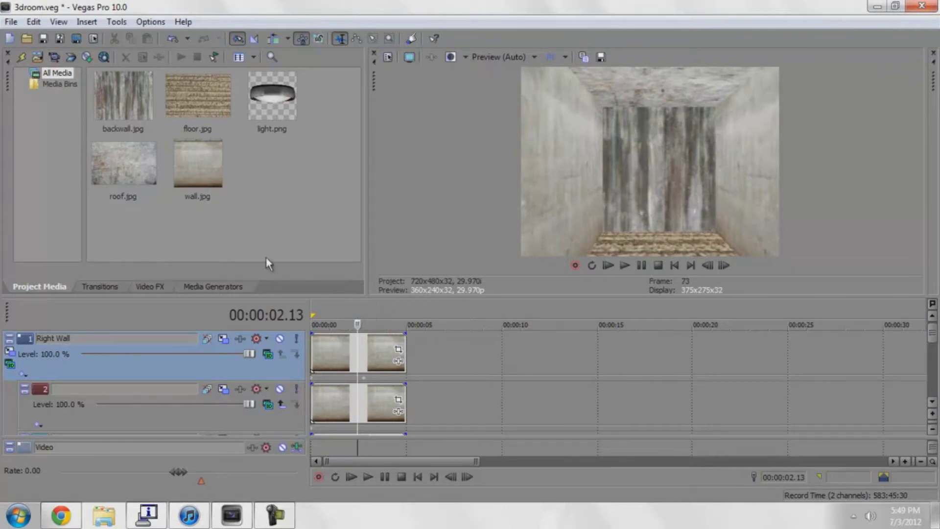
pyautogui.click(148, 287)
pyautogui.moveTo(133, 175); pyautogui.dragTo(134, 95)
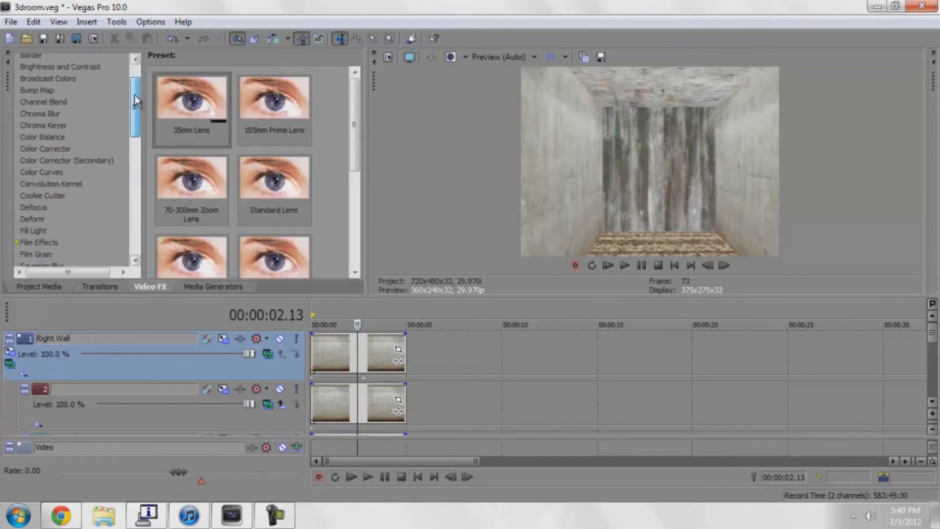
pyautogui.click(42, 172)
pyautogui.moveTo(355, 122); pyautogui.dragTo(355, 163)
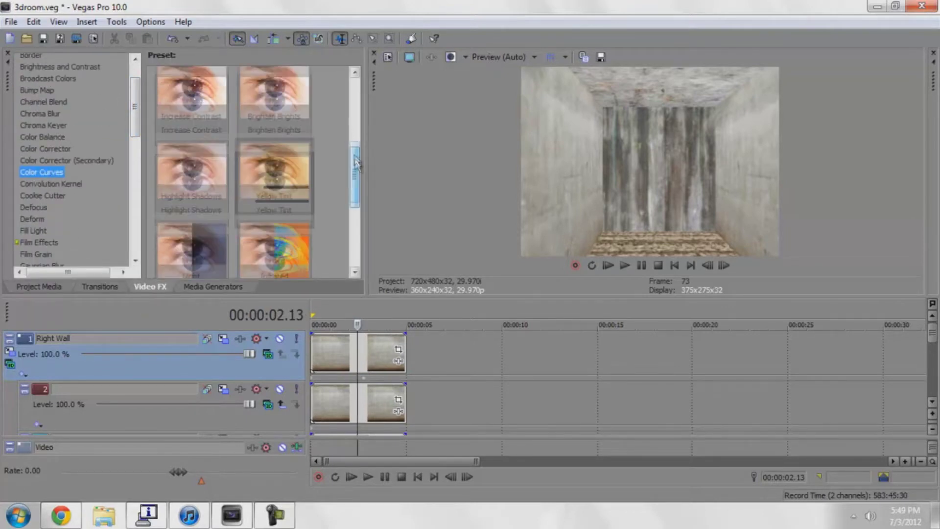
pyautogui.moveTo(191, 249); pyautogui.dragTo(327, 358)
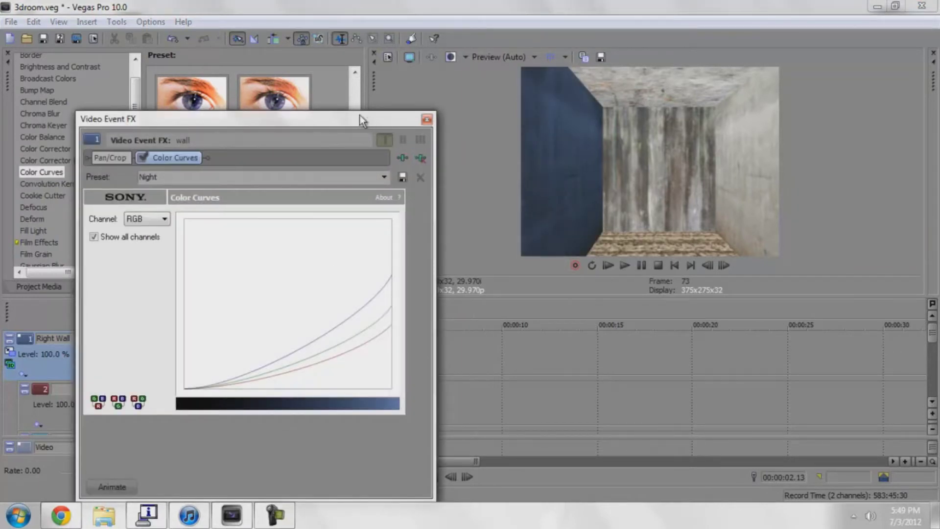
# - Remove the wall's Night tint, insert an empty video track above Right Wall, and give it the Night preset
pyautogui.click(423, 158)
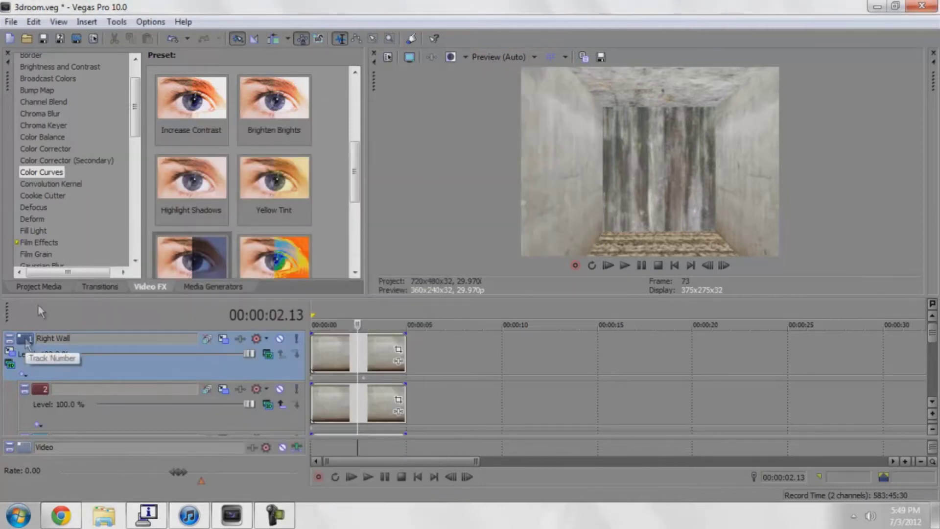
pyautogui.click(85, 23)
pyautogui.click(111, 86)
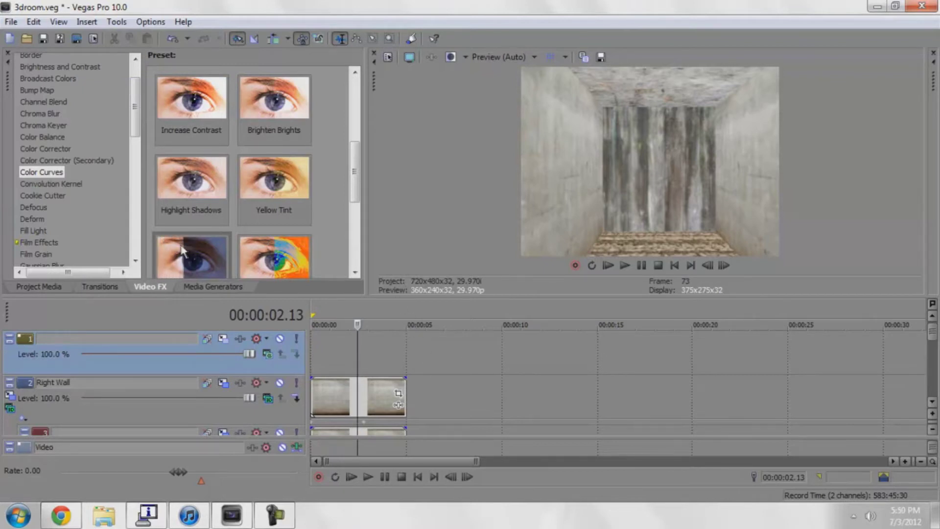
pyautogui.moveTo(182, 250); pyautogui.dragTo(332, 348)
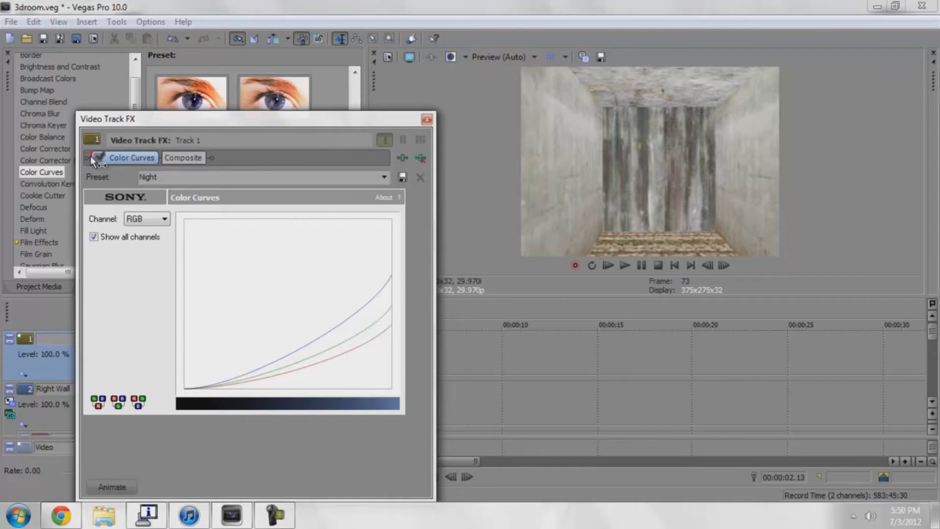
# - Move Composite ahead of Color Curves on track 1 so the whole room turns dark blue
pyautogui.moveTo(90, 155); pyautogui.dragTo(90, 156)
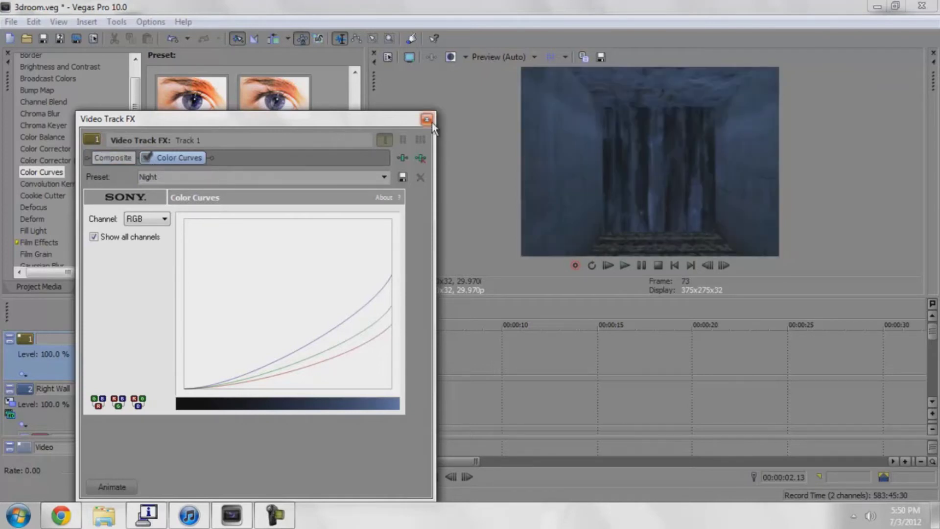
pyautogui.click(428, 121)
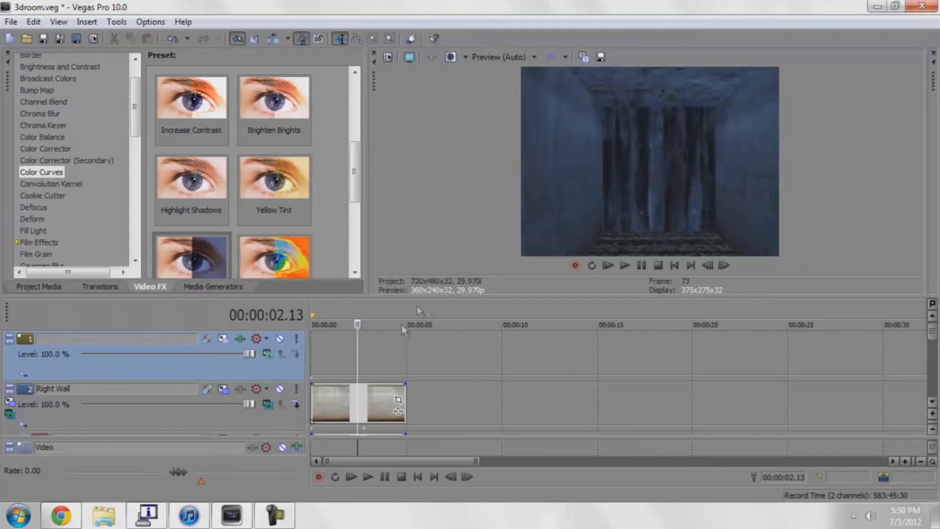
pyautogui.click(41, 286)
# - Delete the accidentally added backwall.jpg track so the night-tinted room shows again
pyautogui.moveTo(141, 104); pyautogui.dragTo(315, 306)
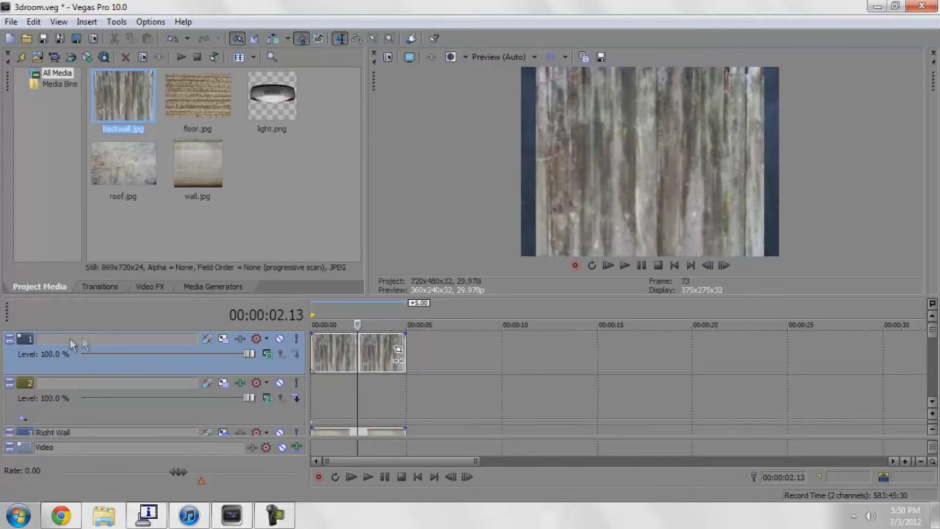
pyautogui.rightClick(30, 342)
pyautogui.click(74, 211)
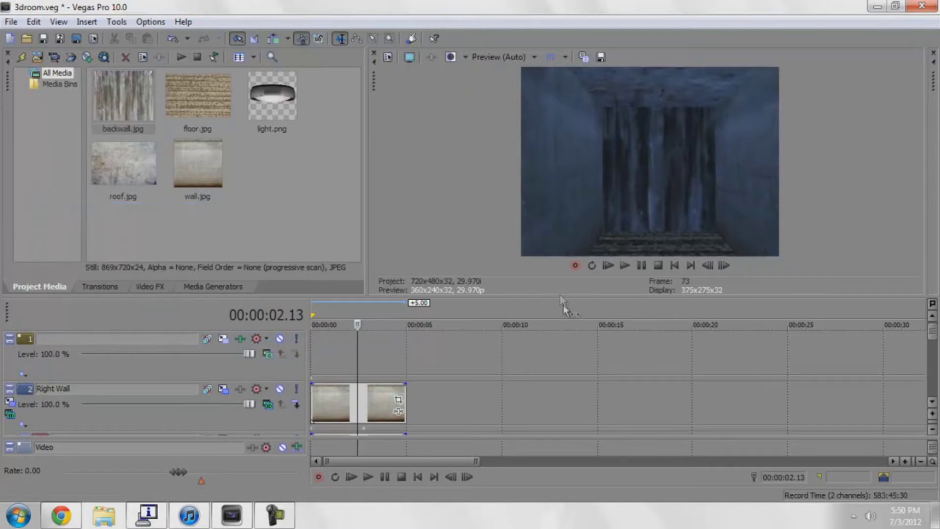
pyautogui.moveTo(933, 341)
pyautogui.mouseDown()
pyautogui.moveTo(933, 353)
pyautogui.moveTo(932, 329)
pyautogui.mouseUp()
# - Bring up the Bump Map presets in the Video FX list
pyautogui.click(149, 287)
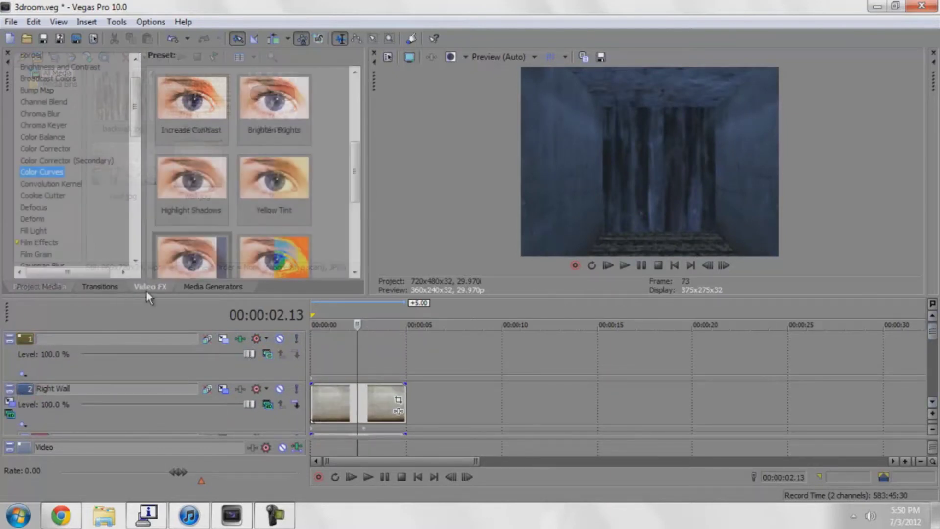
pyautogui.scroll(2, 135, 108)
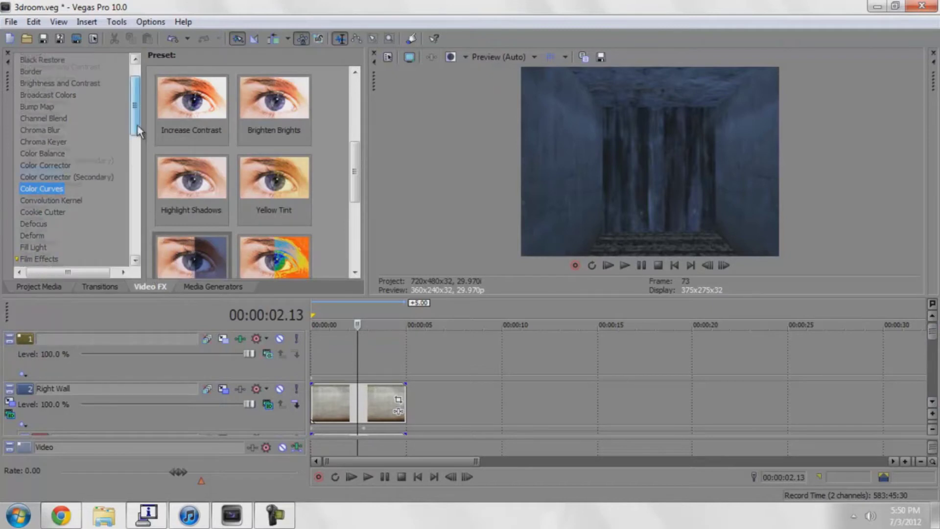
pyautogui.click(49, 132)
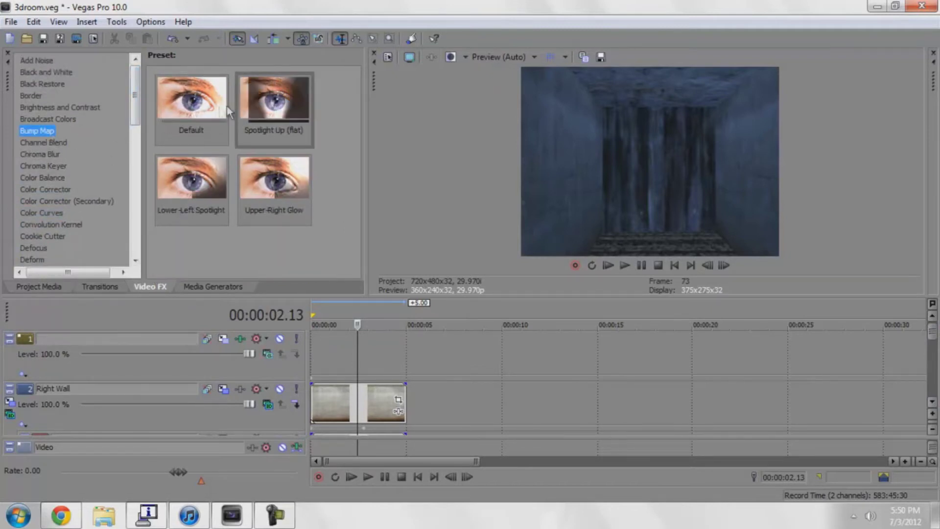
# - Apply the Default Bump Map to the top track, keeping Composite first in the chain
pyautogui.moveTo(174, 115); pyautogui.dragTo(57, 355)
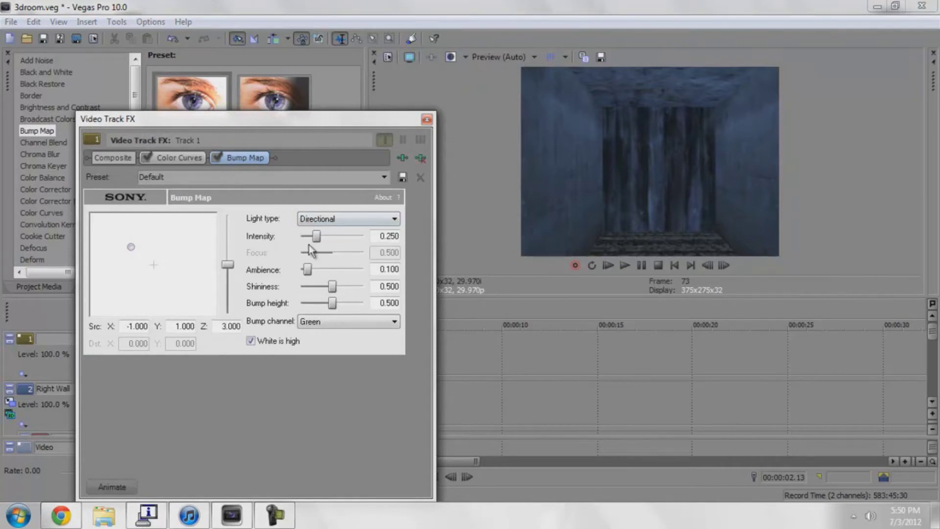
pyautogui.moveTo(318, 236); pyautogui.dragTo(337, 238)
pyautogui.moveTo(113, 157)
pyautogui.mouseDown()
pyautogui.moveTo(266, 159)
pyautogui.moveTo(99, 160)
pyautogui.mouseUp()
pyautogui.click(145, 161)
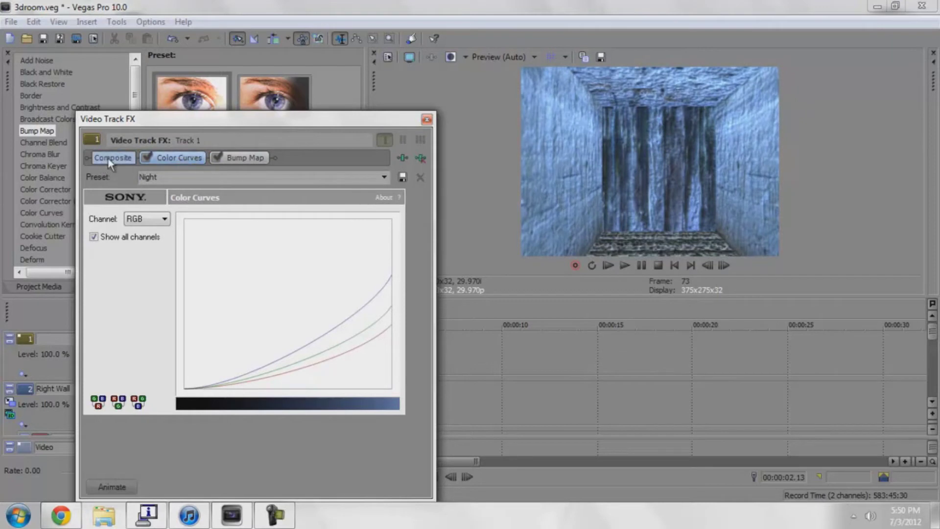
pyautogui.moveTo(112, 158); pyautogui.dragTo(268, 162)
pyautogui.moveTo(96, 159); pyautogui.dragTo(97, 160)
pyautogui.click(230, 161)
# - Set the Bump Map to an Omnidirectional light, intensity 0.833, bump height 0.544 and shininess 0
pyautogui.click(377, 219)
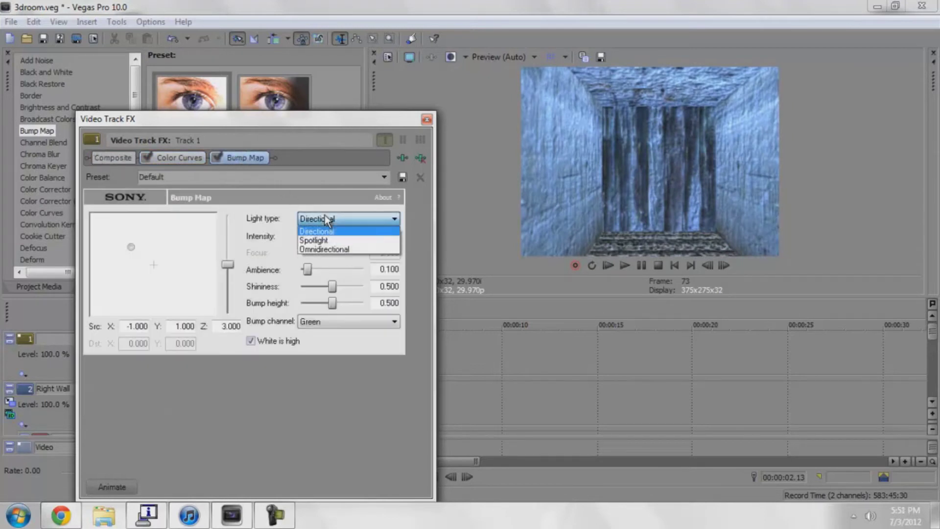
pyautogui.click(314, 240)
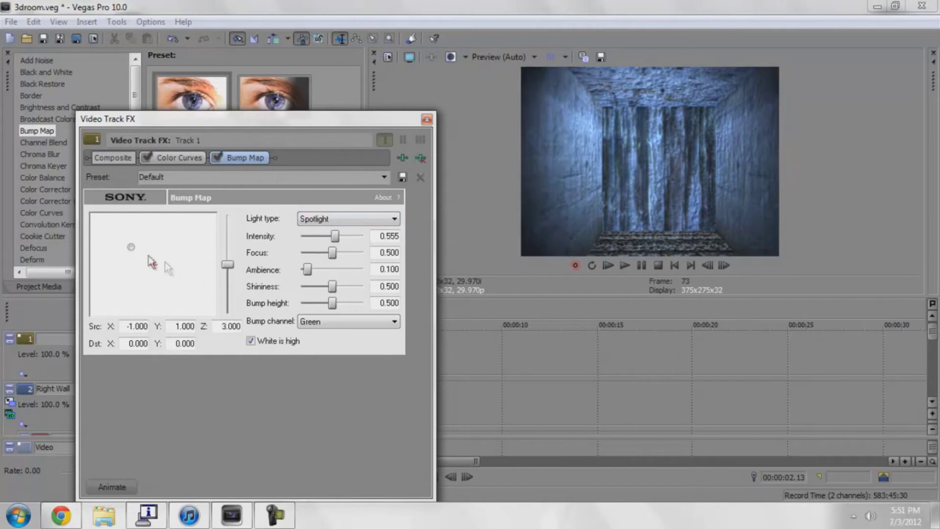
pyautogui.moveTo(131, 247); pyautogui.dragTo(175, 240)
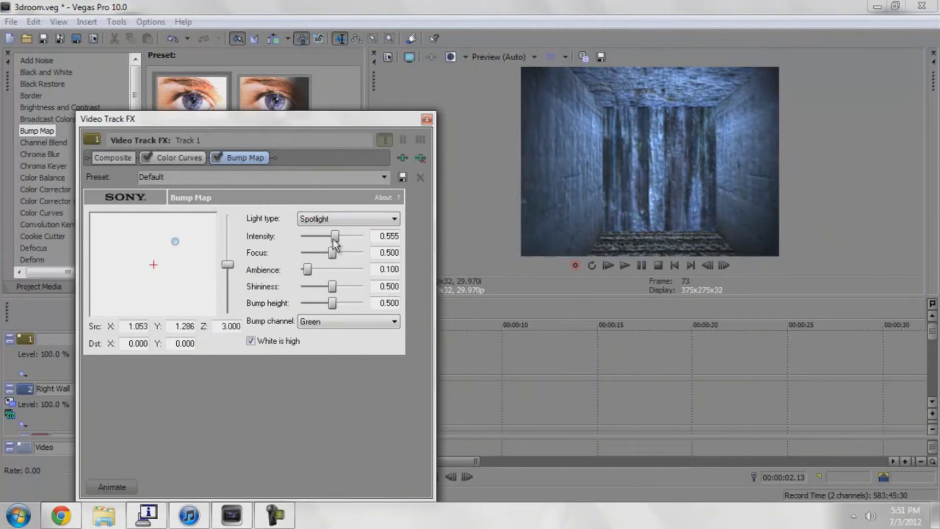
pyautogui.moveTo(334, 240); pyautogui.dragTo(320, 243)
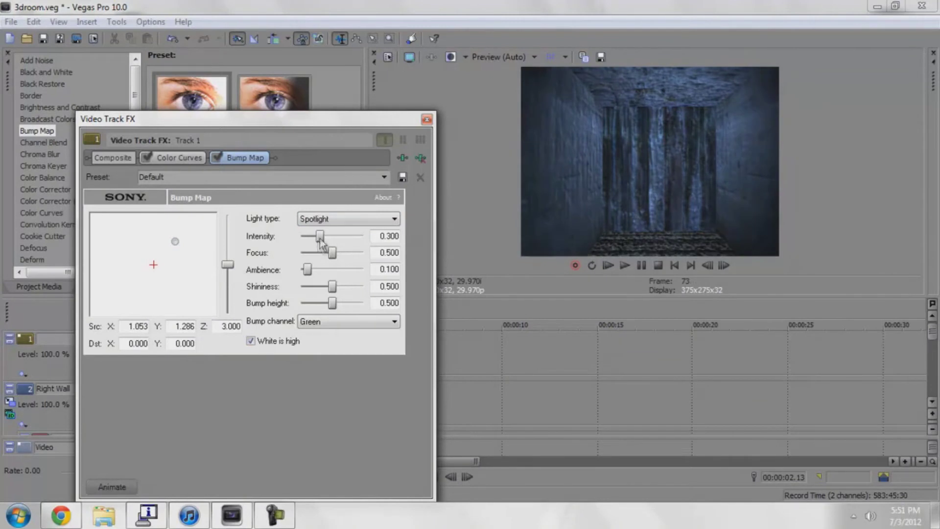
pyautogui.moveTo(320, 237); pyautogui.dragTo(344, 237)
pyautogui.click(346, 218)
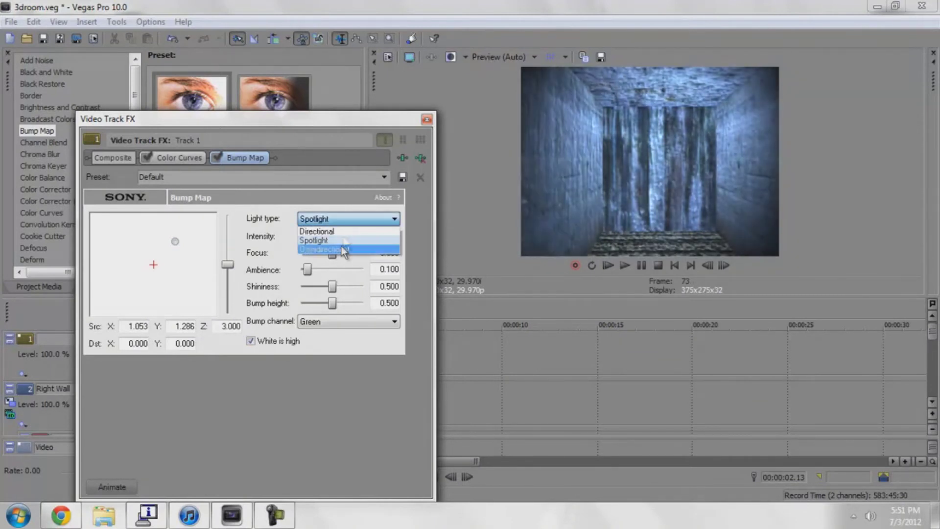
pyautogui.click(342, 250)
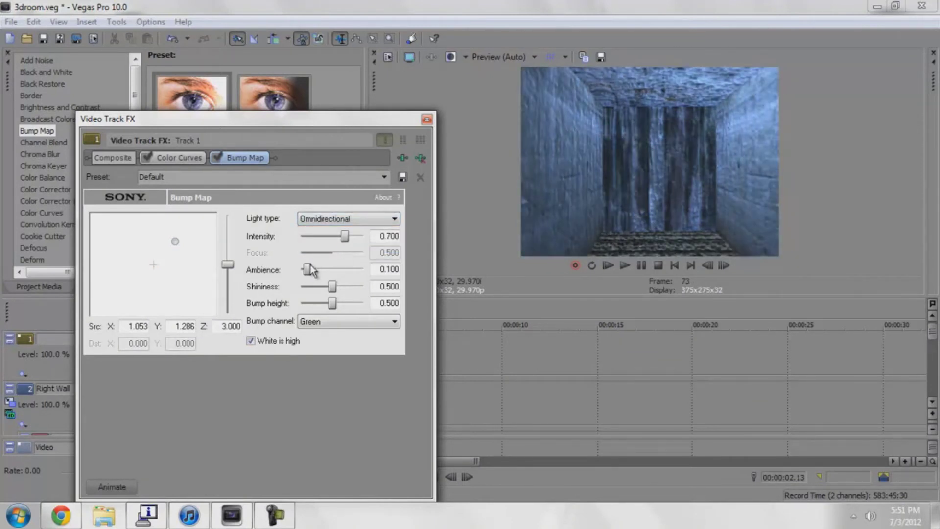
pyautogui.moveTo(345, 237); pyautogui.dragTo(352, 237)
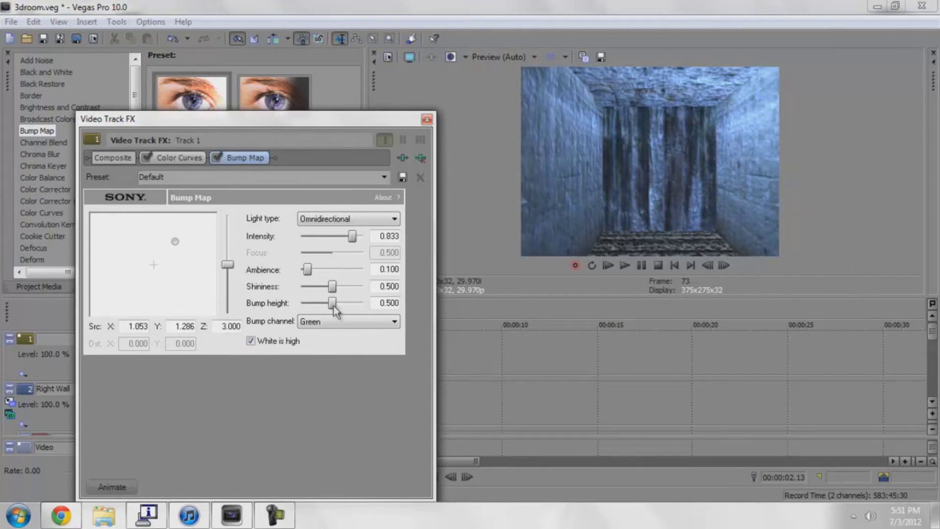
pyautogui.moveTo(333, 305); pyautogui.dragTo(302, 288)
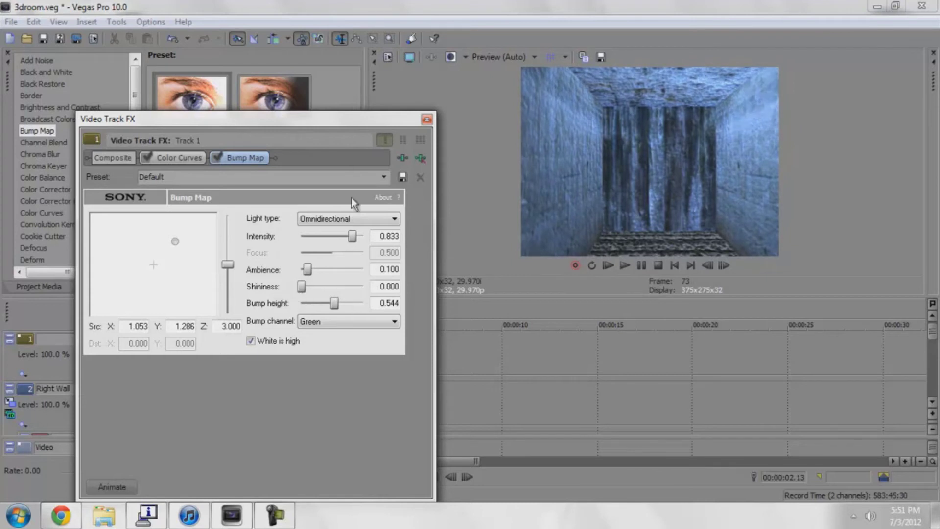
# - Toggle the Bump Map off and on to compare, then close the track FX dialog
pyautogui.click(216, 158)
pyautogui.click(216, 158)
pyautogui.click(427, 120)
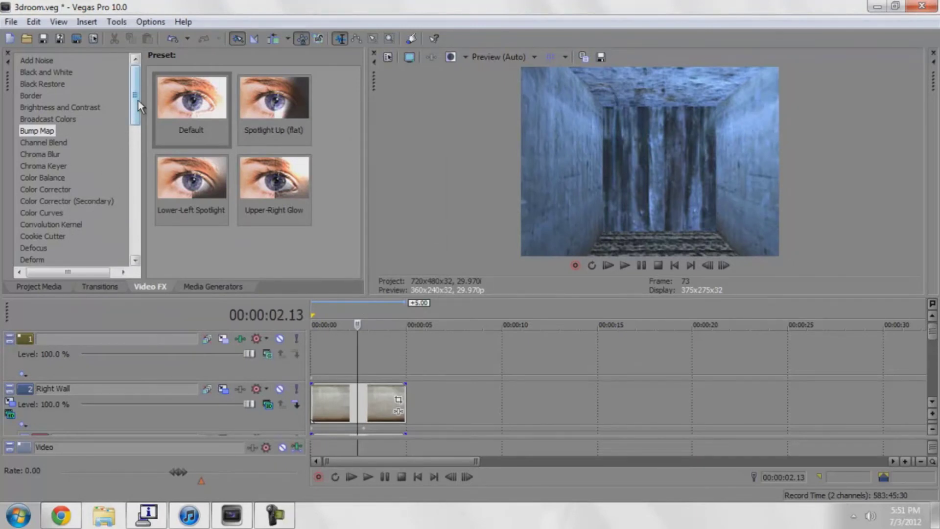
pyautogui.moveTo(138, 101); pyautogui.dragTo(137, 187)
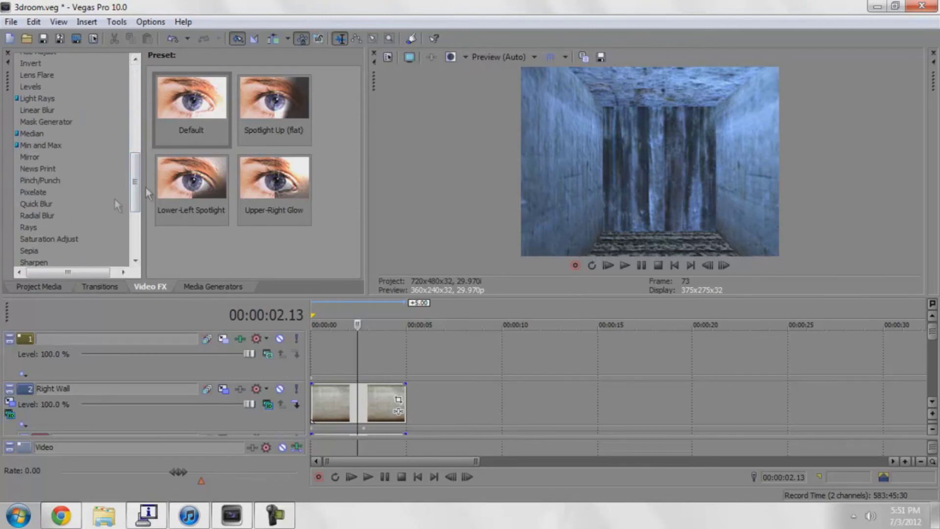
pyautogui.moveTo(137, 186); pyautogui.dragTo(137, 211)
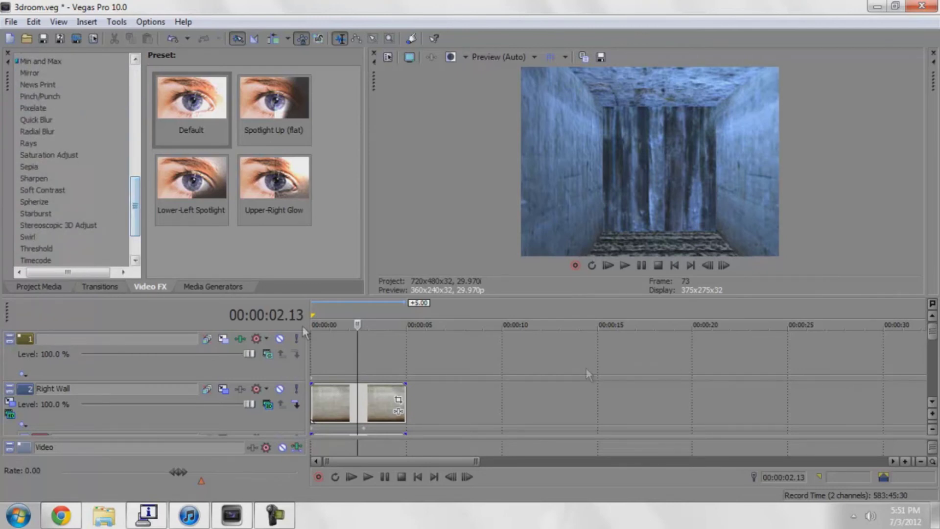
# - Find Ava44.png via Windows search and place it on the timeline near 00:00:10
pyautogui.click(50, 285)
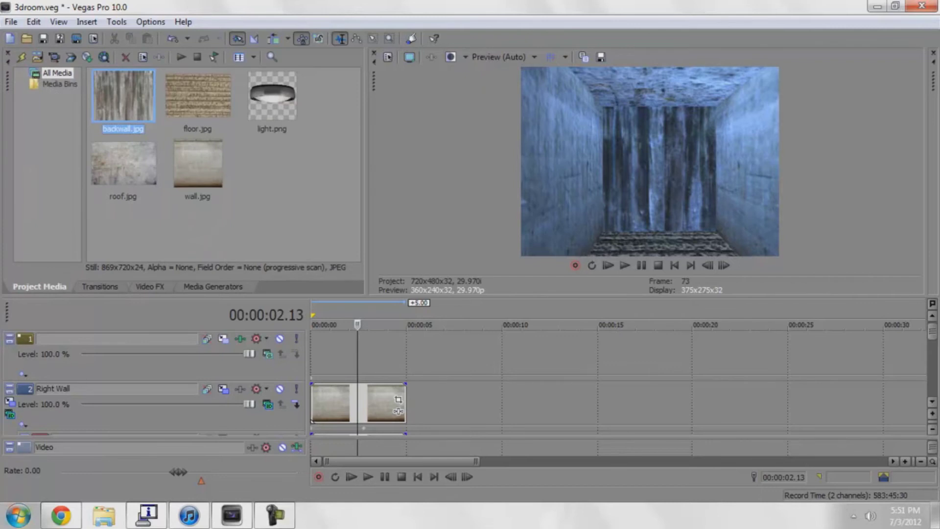
pyautogui.click(18, 515)
pyautogui.write('ava44')
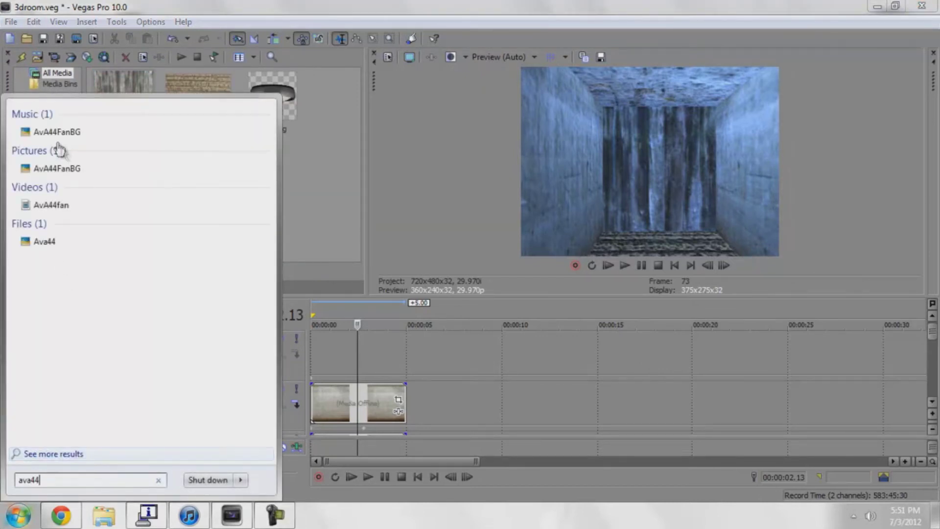
pyautogui.moveTo(65, 241); pyautogui.dragTo(337, 346)
pyautogui.moveTo(506, 384); pyautogui.dragTo(506, 385)
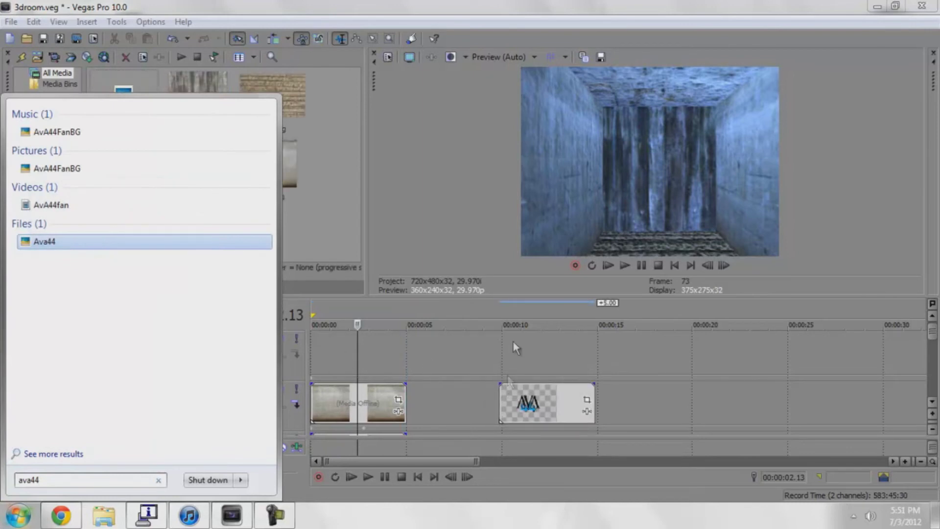
pyautogui.click(525, 322)
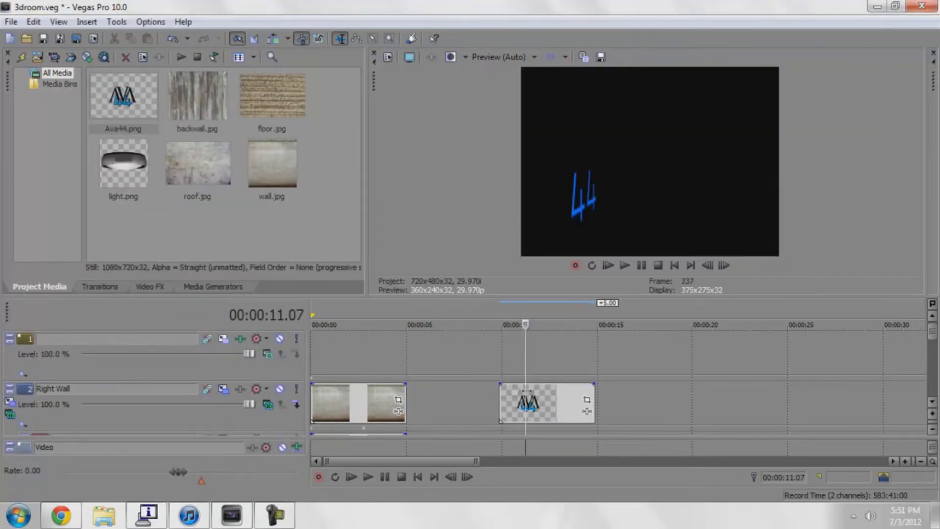
pyautogui.click(532, 350)
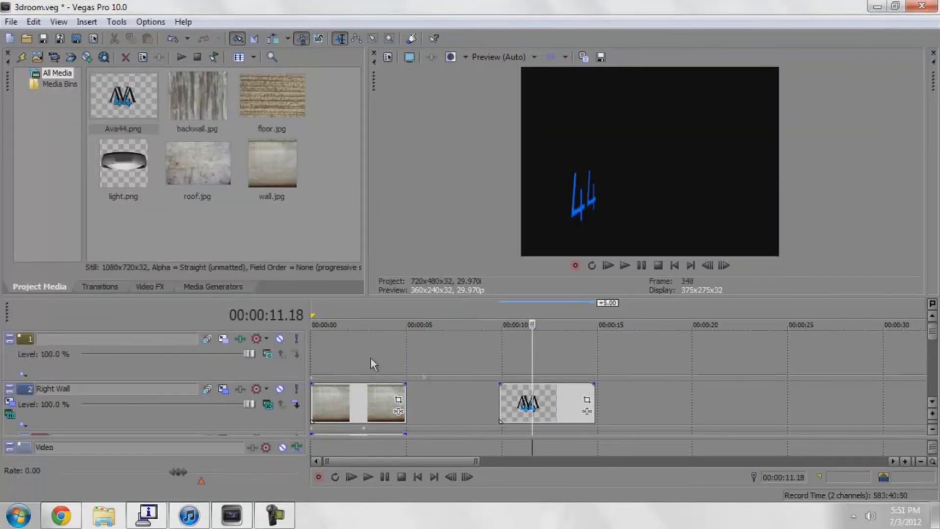
# - Insert a new top video track and move the Ava44 logo event onto it
pyautogui.rightClick(29, 342)
pyautogui.click(98, 178)
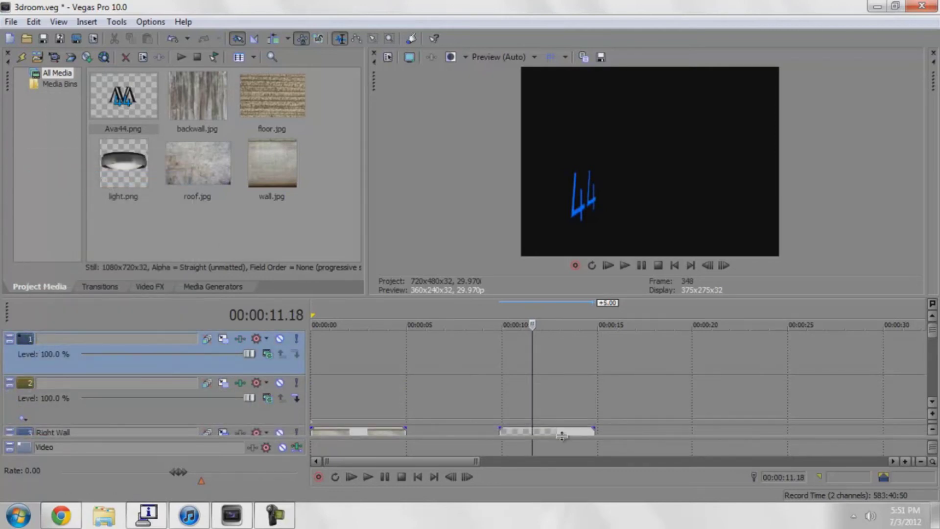
pyautogui.moveTo(559, 430); pyautogui.dragTo(551, 354)
pyautogui.click(509, 309)
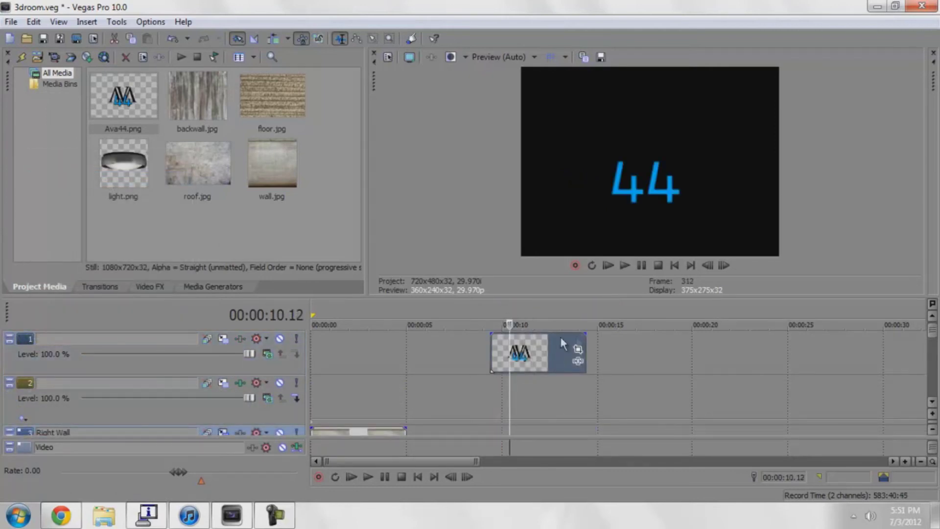
# - Put a Green Solid Color event on the track beneath the logo
pyautogui.rightClick(37, 342)
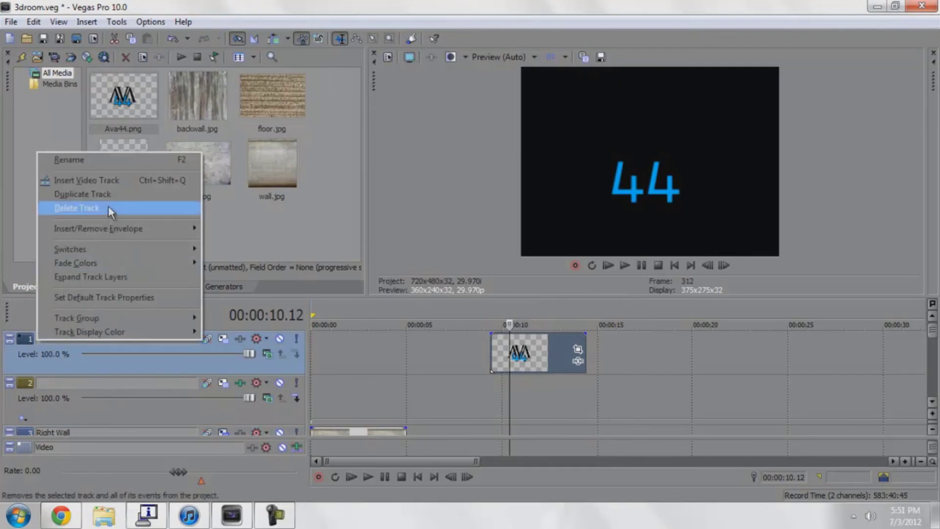
pyautogui.click(98, 179)
pyautogui.moveTo(529, 392); pyautogui.dragTo(526, 357)
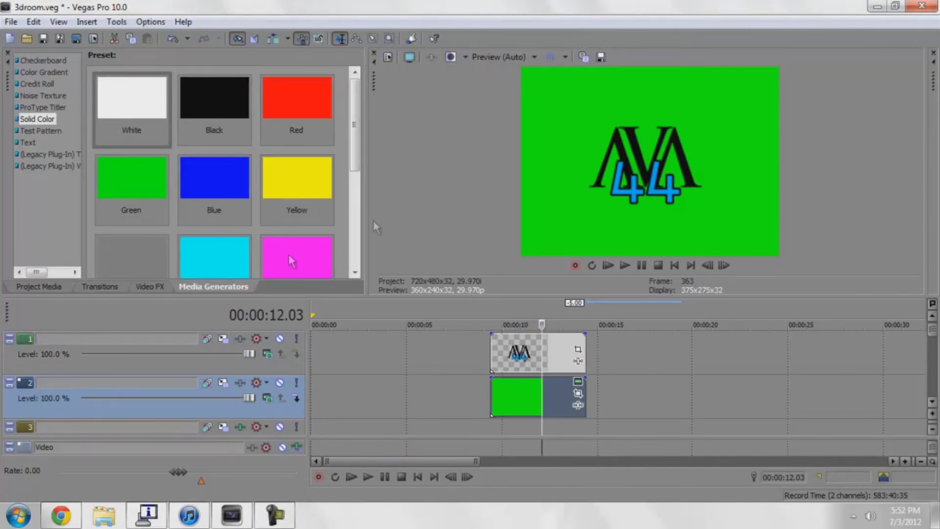
pyautogui.click(149, 286)
pyautogui.scroll(-8, 133, 184)
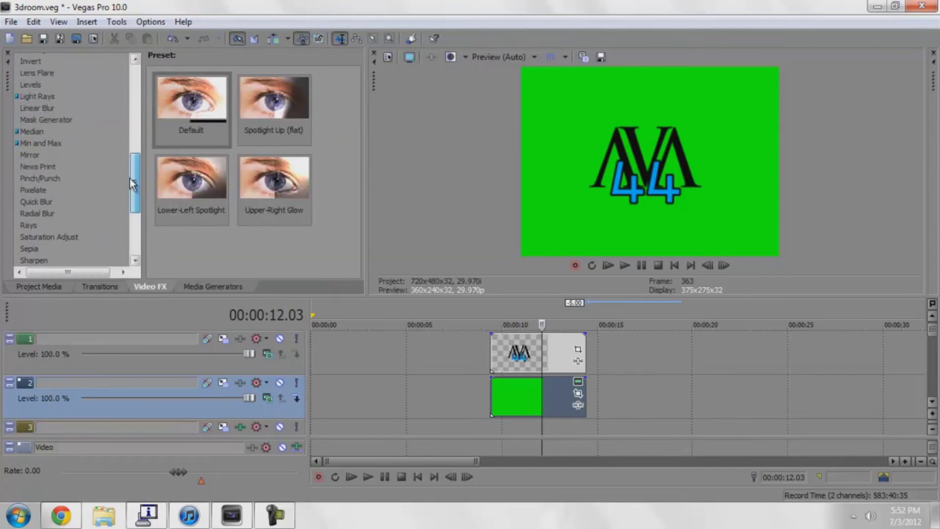
pyautogui.click(41, 73)
pyautogui.moveTo(227, 112); pyautogui.dragTo(433, 225)
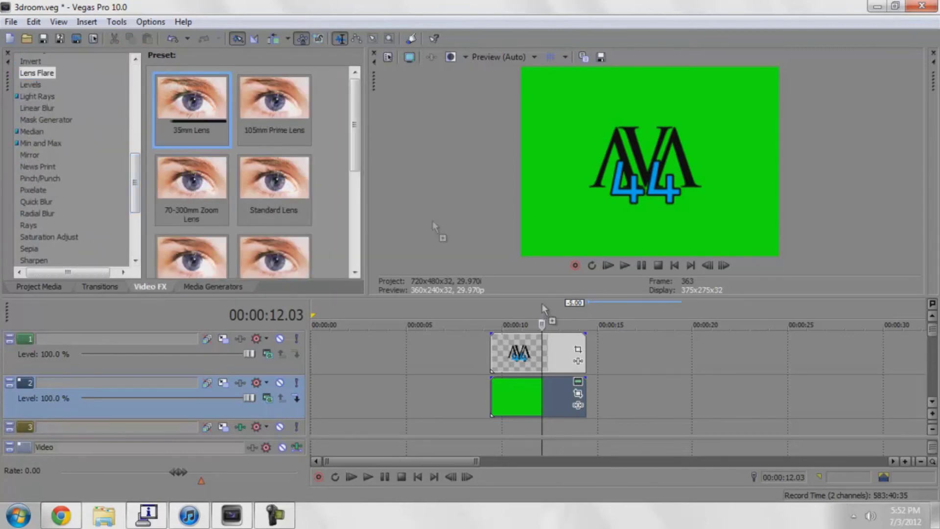
pyautogui.moveTo(543, 309); pyautogui.dragTo(523, 363)
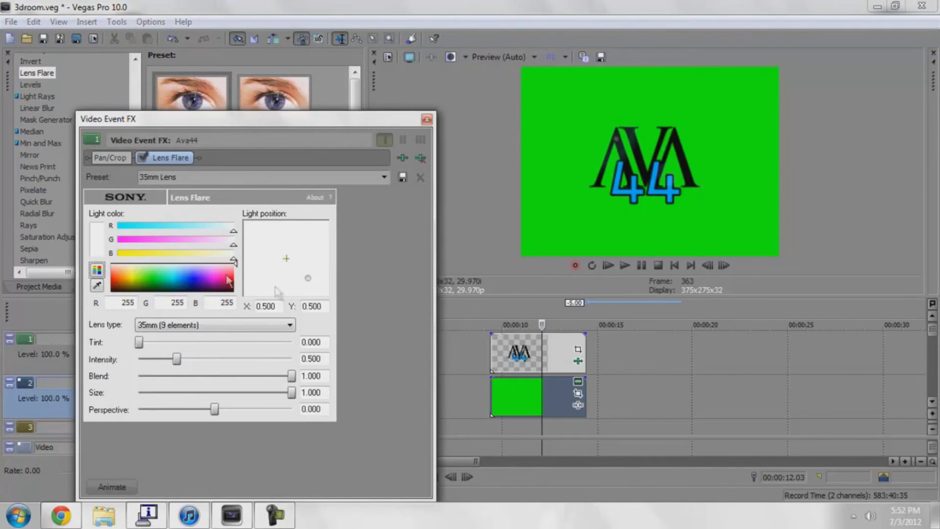
pyautogui.moveTo(307, 277); pyautogui.dragTo(287, 249)
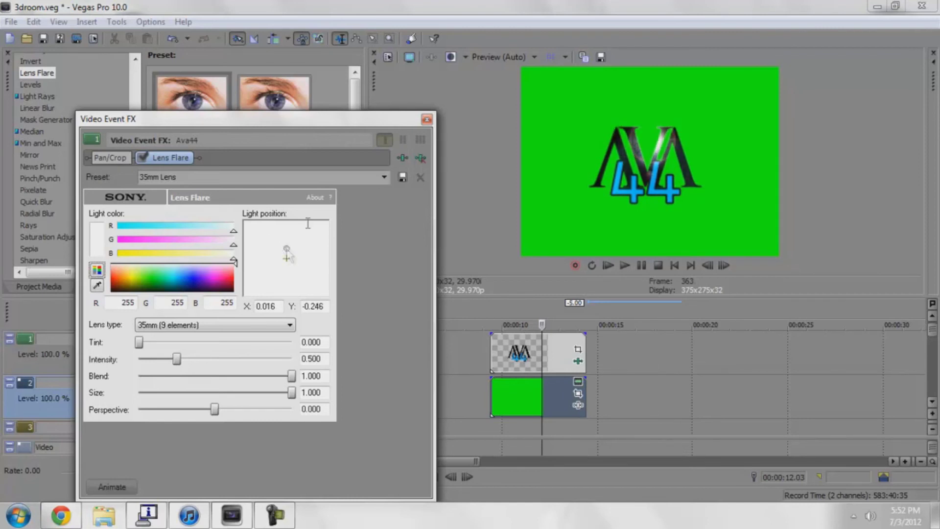
pyautogui.click(422, 158)
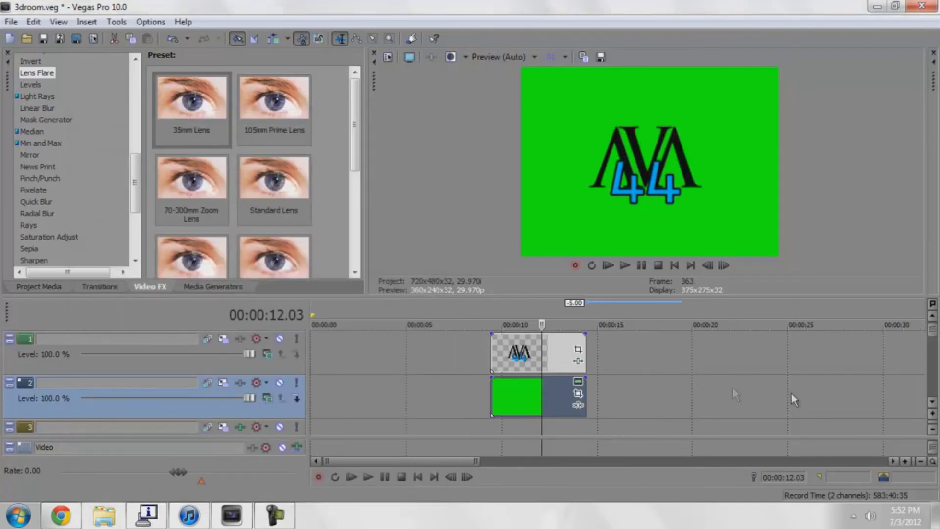
# - Move the empty track to the top and apply the 35mm Lens flare, keeping Composite first
pyautogui.moveTo(30, 427); pyautogui.dragTo(39, 335)
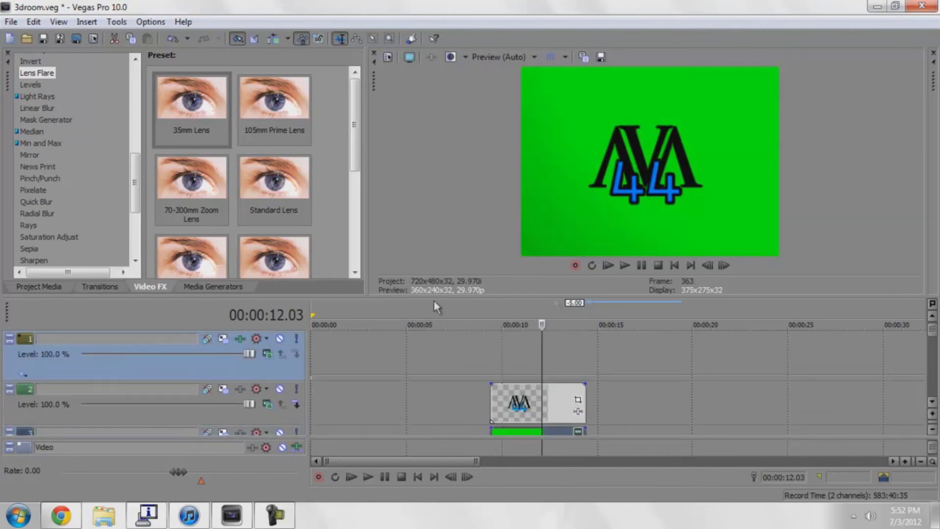
pyautogui.moveTo(199, 110); pyautogui.dragTo(348, 354)
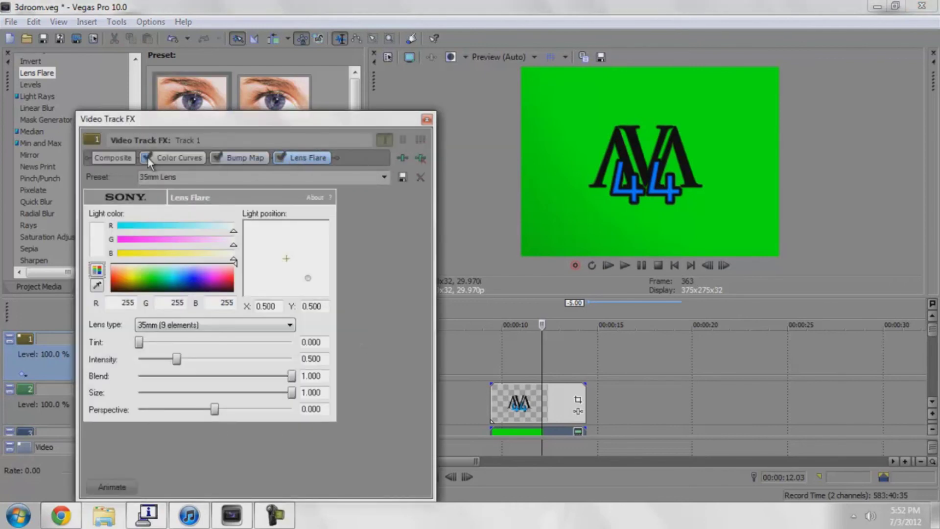
pyautogui.moveTo(248, 152); pyautogui.dragTo(339, 158)
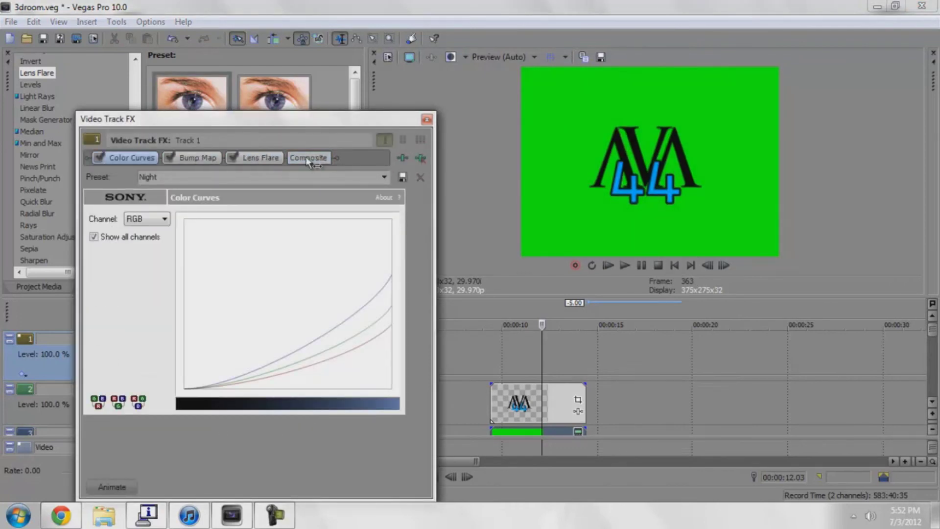
pyautogui.moveTo(89, 162); pyautogui.dragTo(90, 162)
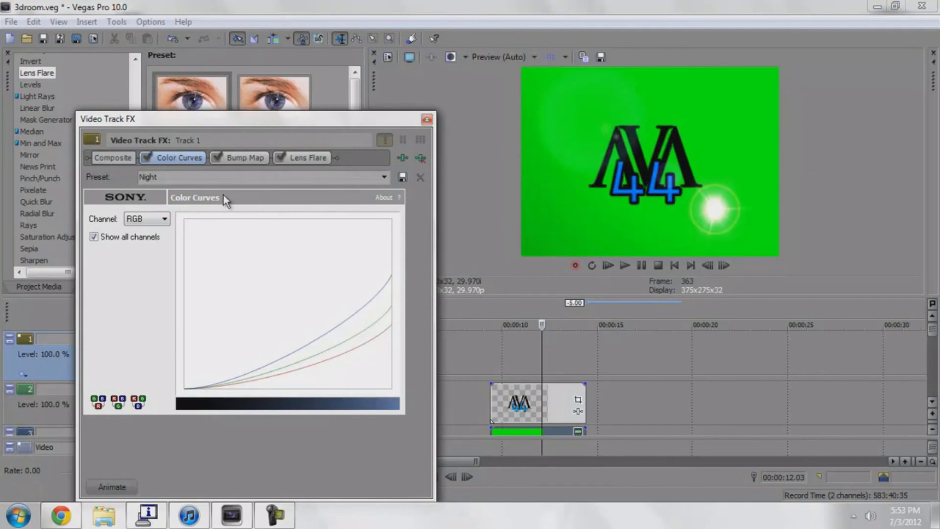
# - Position the flare's light source over the logo, then remove the lens flare from the track
pyautogui.click(306, 158)
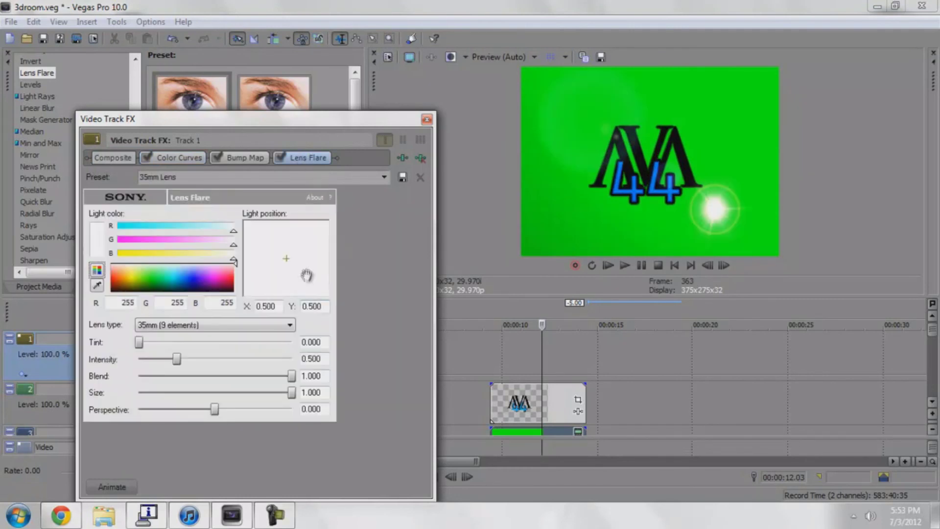
pyautogui.moveTo(307, 275); pyautogui.dragTo(304, 247)
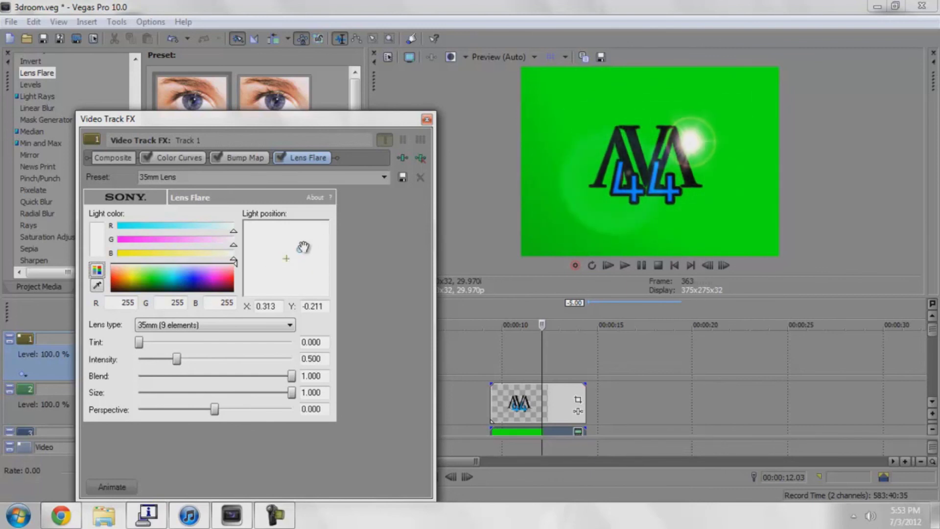
pyautogui.click(422, 156)
pyautogui.click(426, 120)
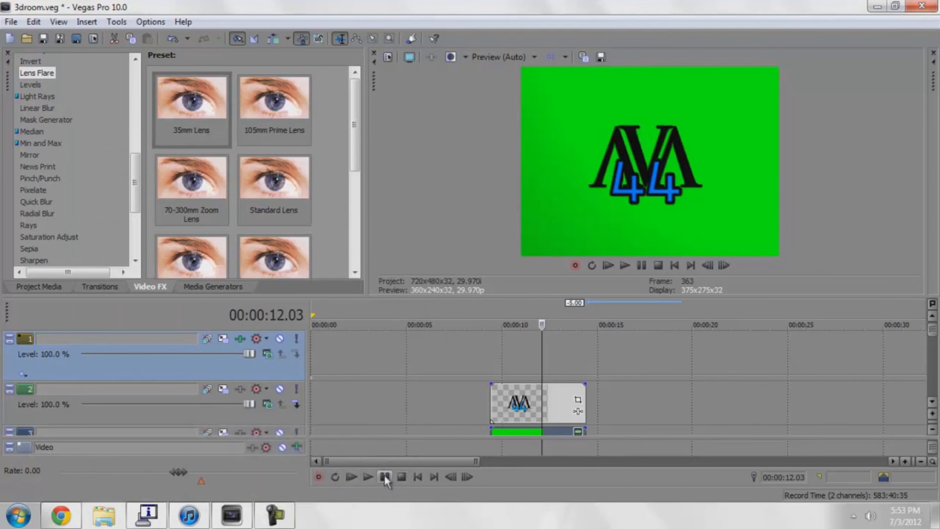
pyautogui.click(327, 305)
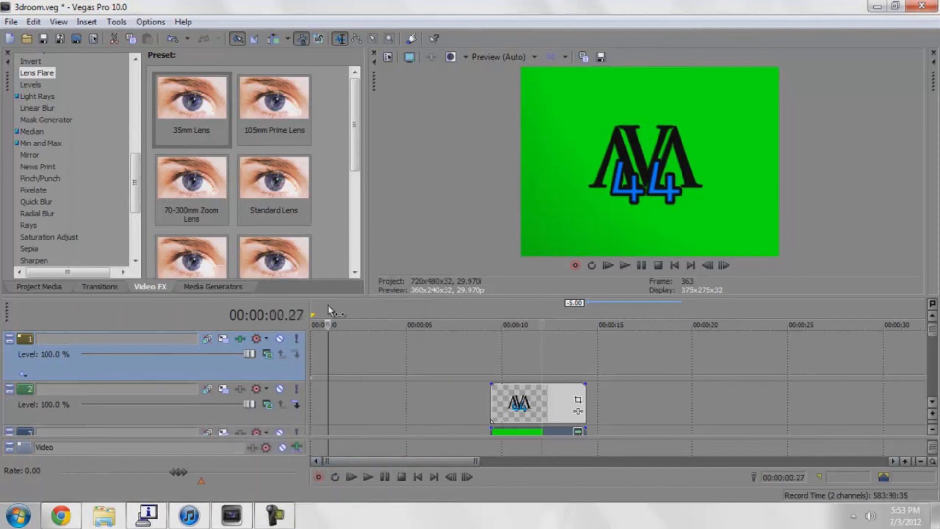
pyautogui.click(367, 476)
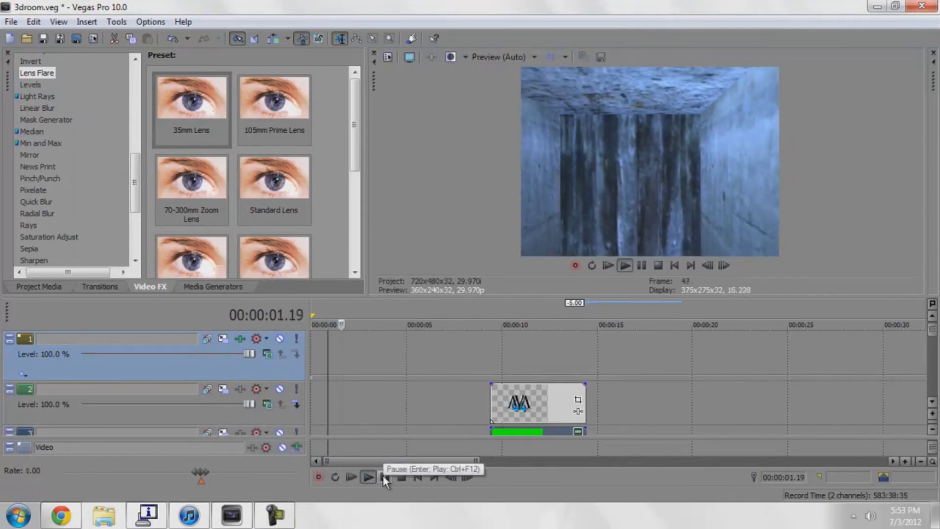
pyautogui.click(384, 475)
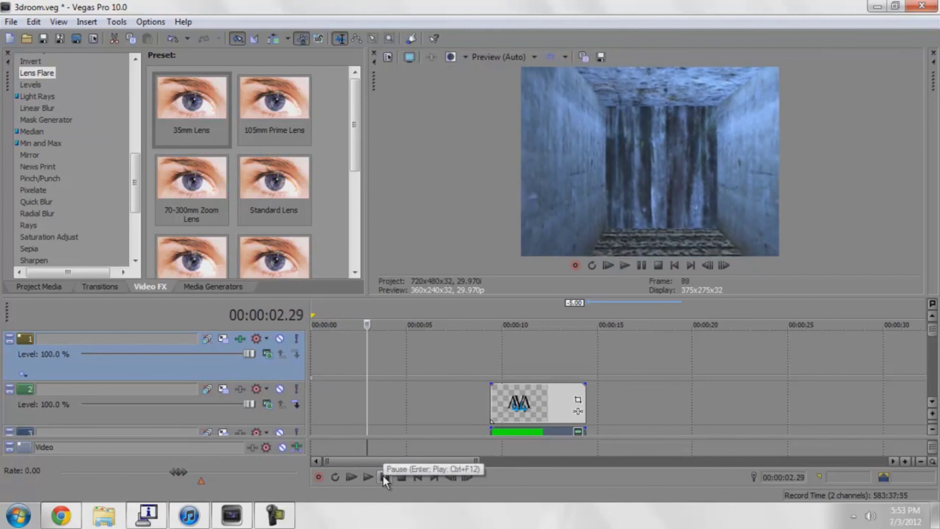
pyautogui.click(275, 514)
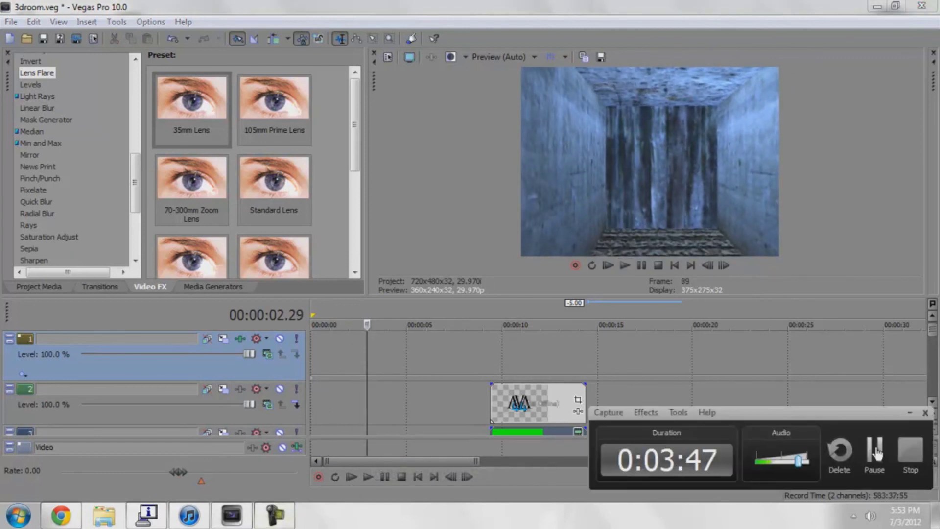